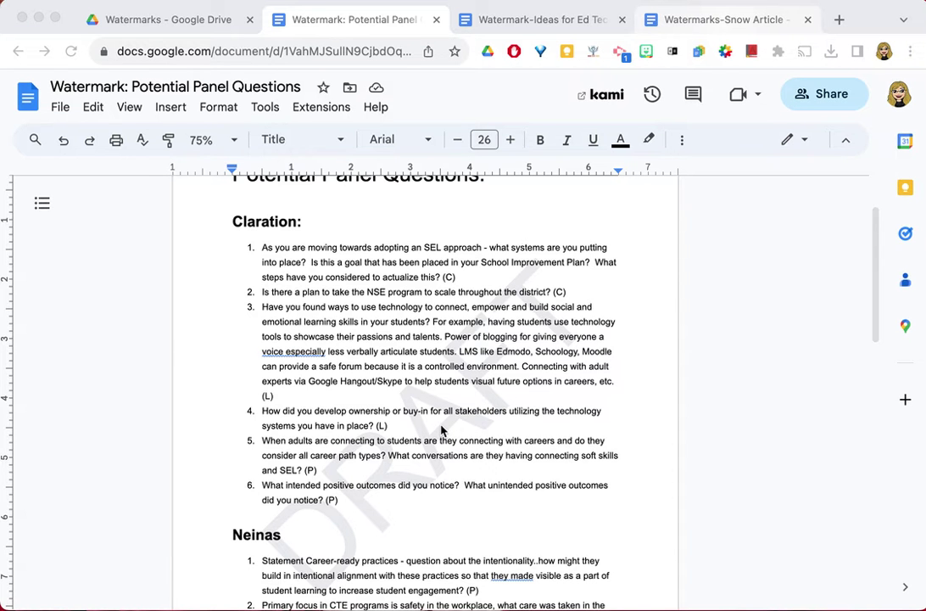
Examine the watermarks in the Potential Panel Questions document and in the Ideas for Ed Tech Consultant Posting document.
scroll(441, 430, "down", 1)
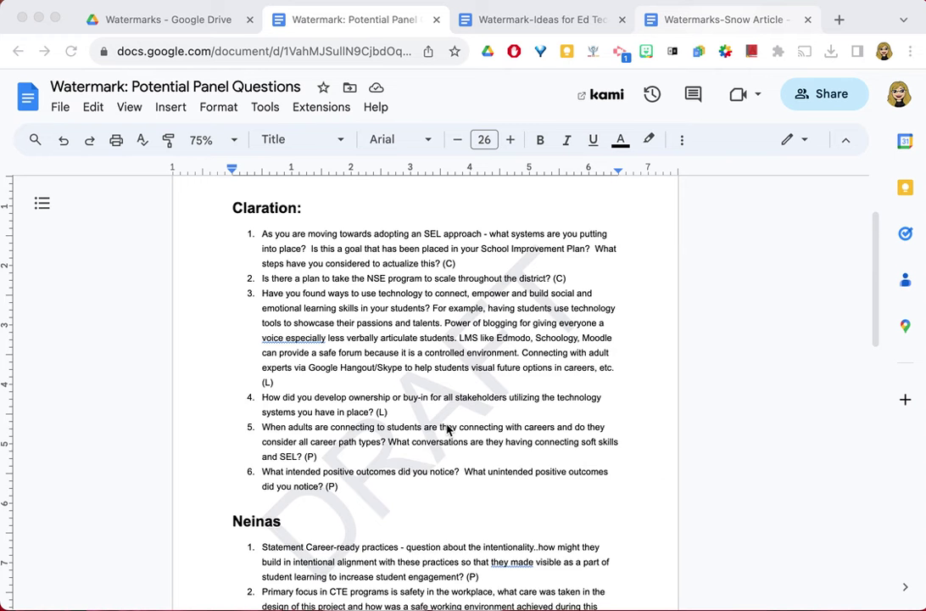
scroll(448, 430, "down", 5)
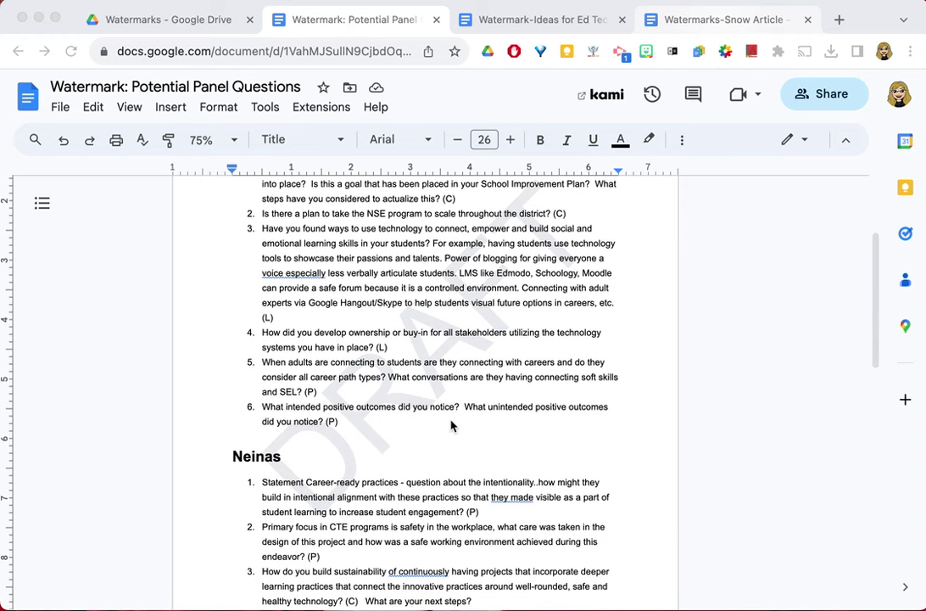
scroll(458, 411, "down", 20)
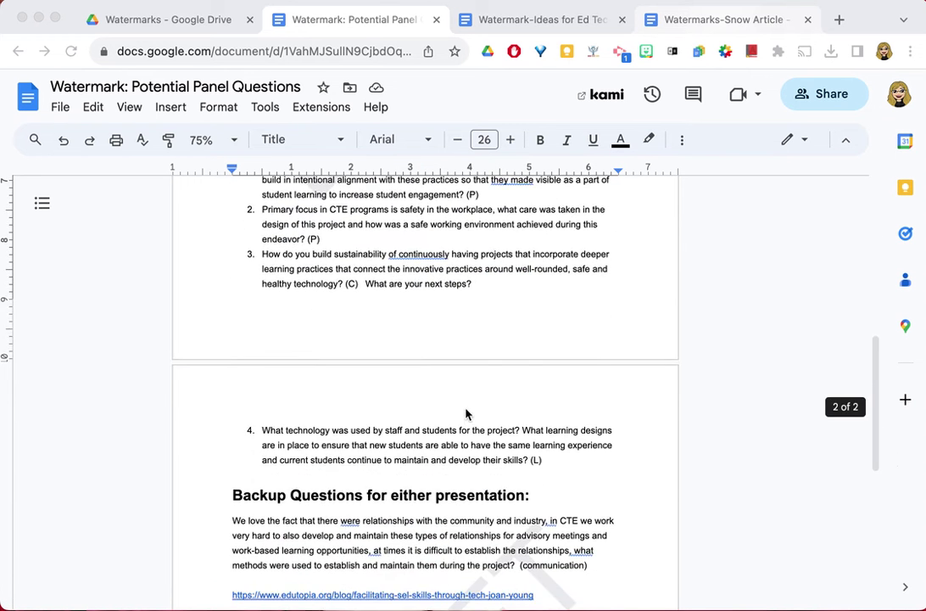
scroll(466, 417, "down", 8)
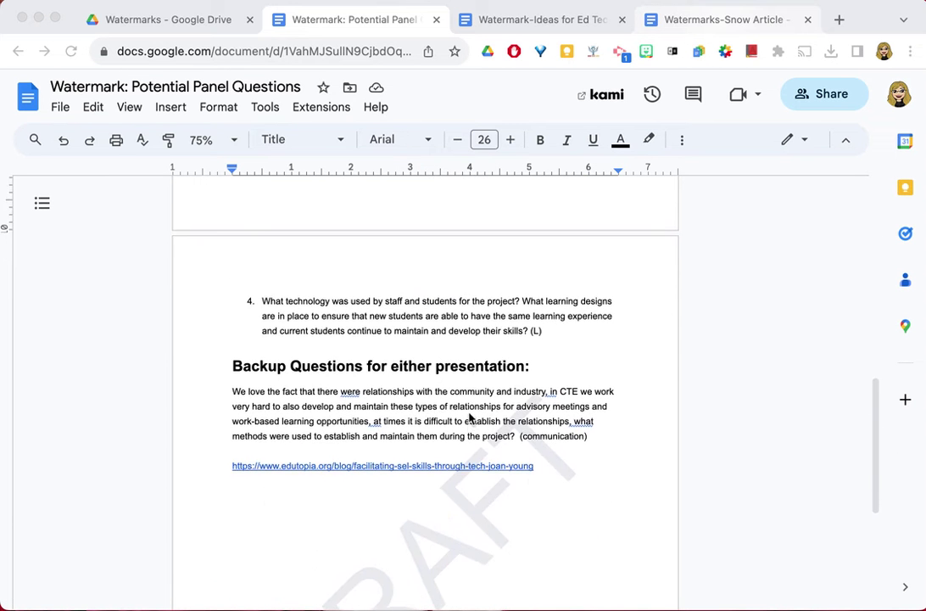
scroll(468, 421, "up", 20)
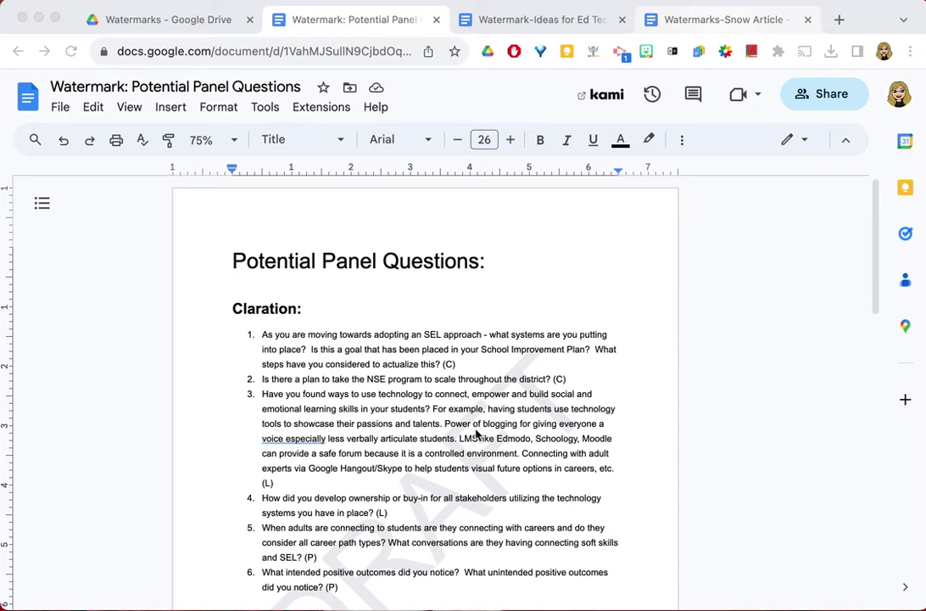
left_click(538, 19)
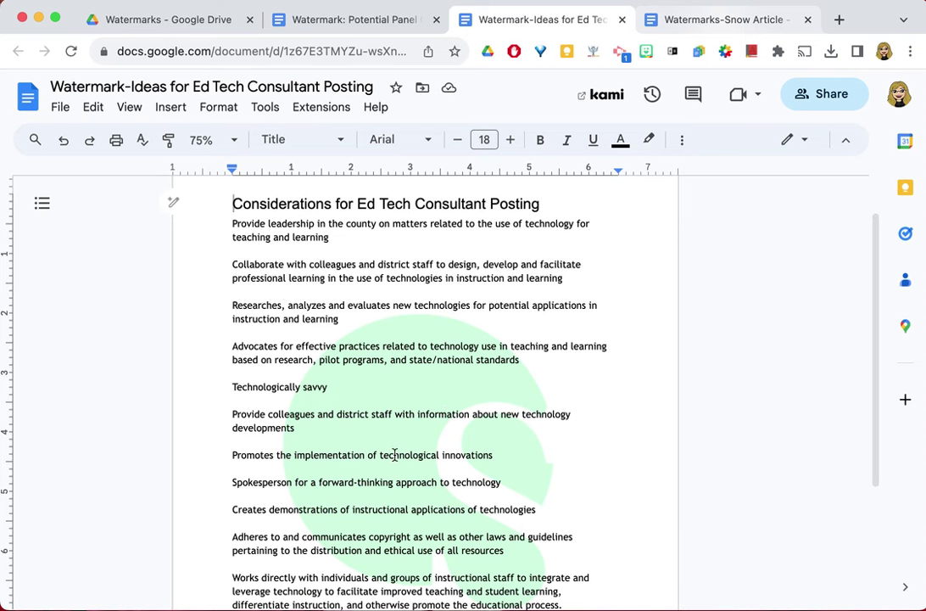
scroll(416, 425, "down", 1)
scroll(418, 426, "down", 4)
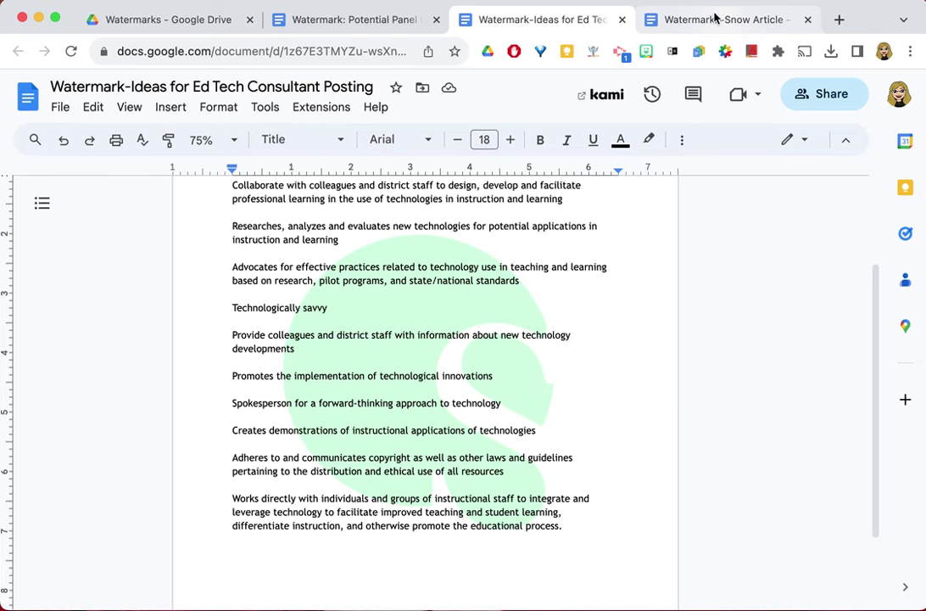
Add a text watermark reading SAMPLE to the Watermarks-Snow Article document.
left_click(713, 23)
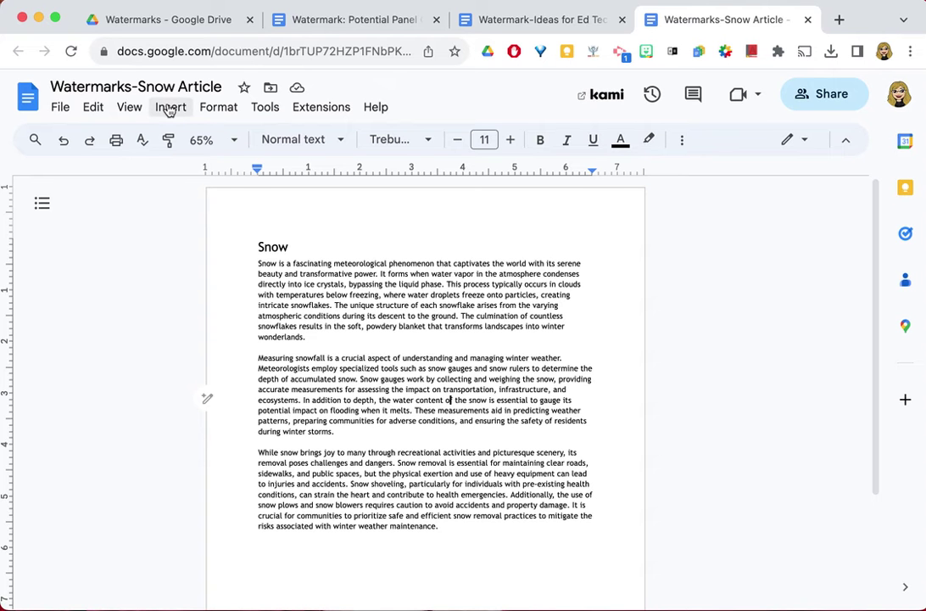
left_click(170, 109)
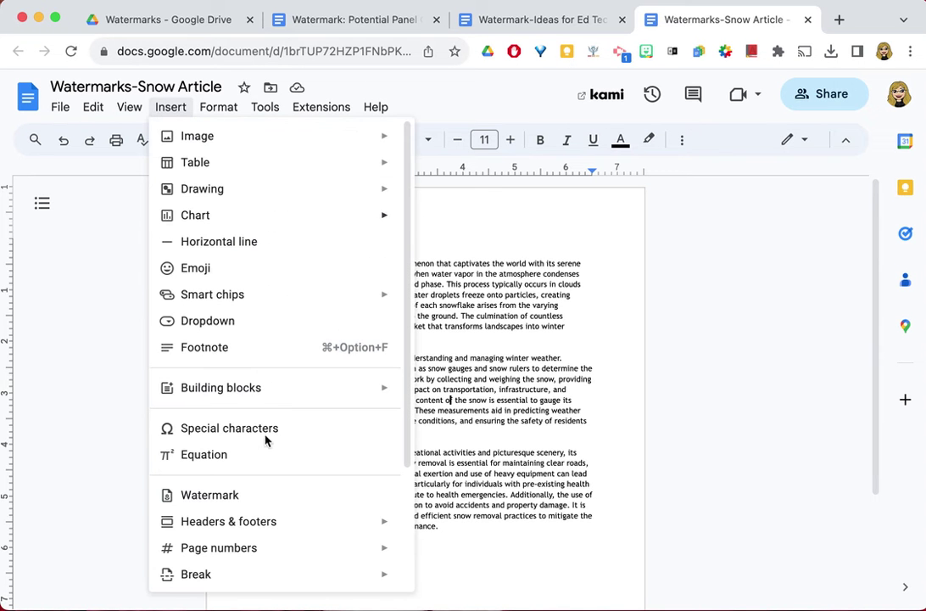
left_click(233, 498)
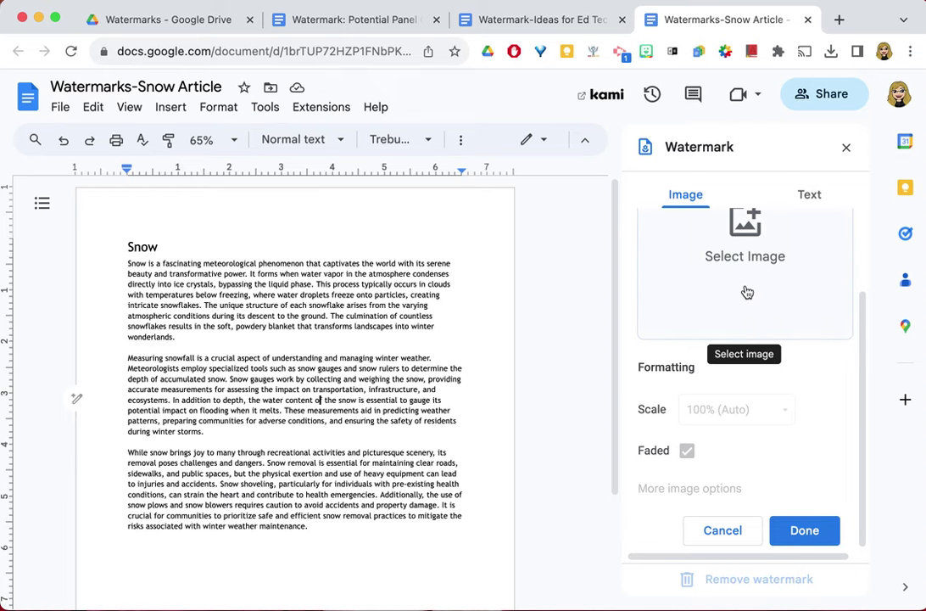
left_click(811, 195)
scroll(702, 272, "up", 2)
left_click(689, 243)
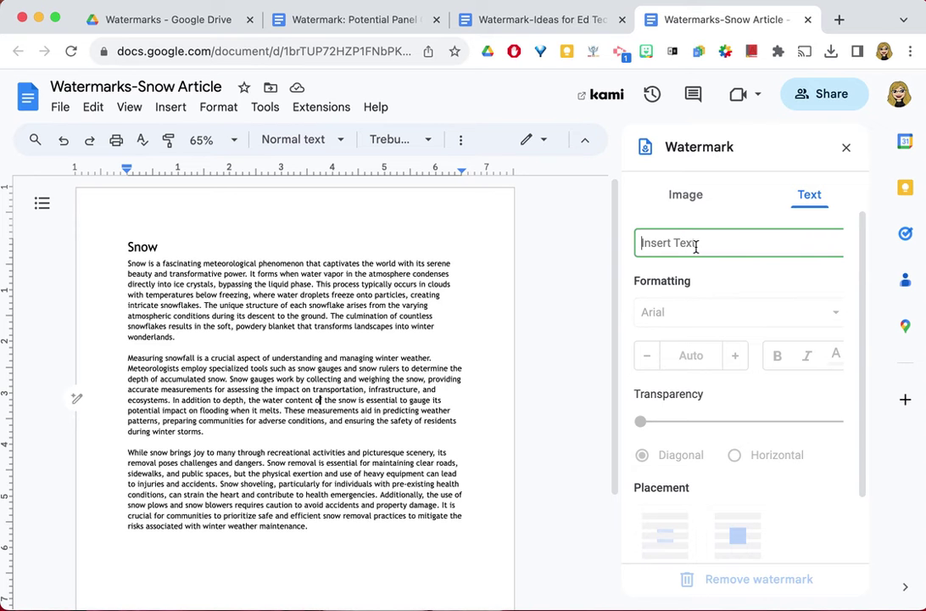
type("SAMPLE")
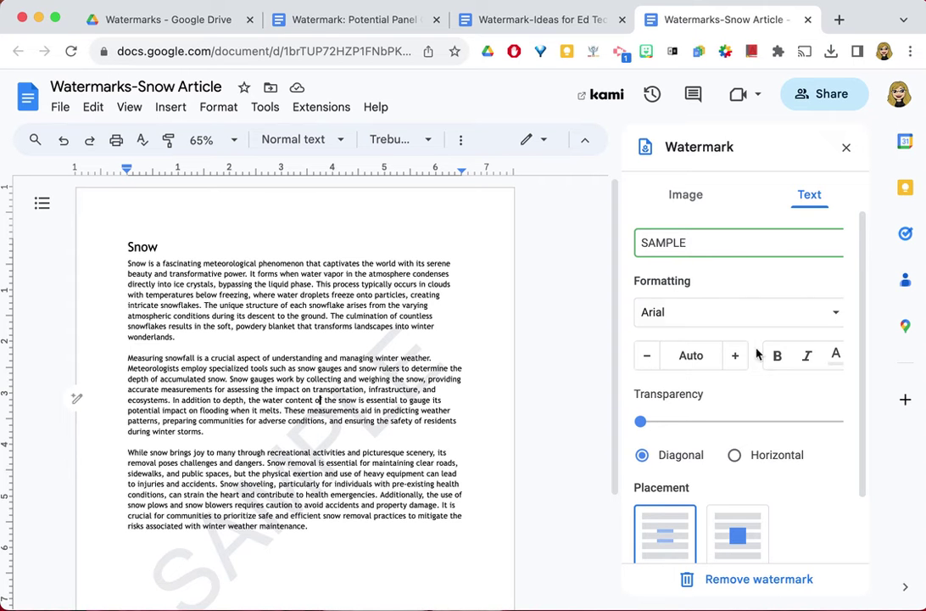
Set the font of the SAMPLE watermark to Bevan.
left_click(833, 316)
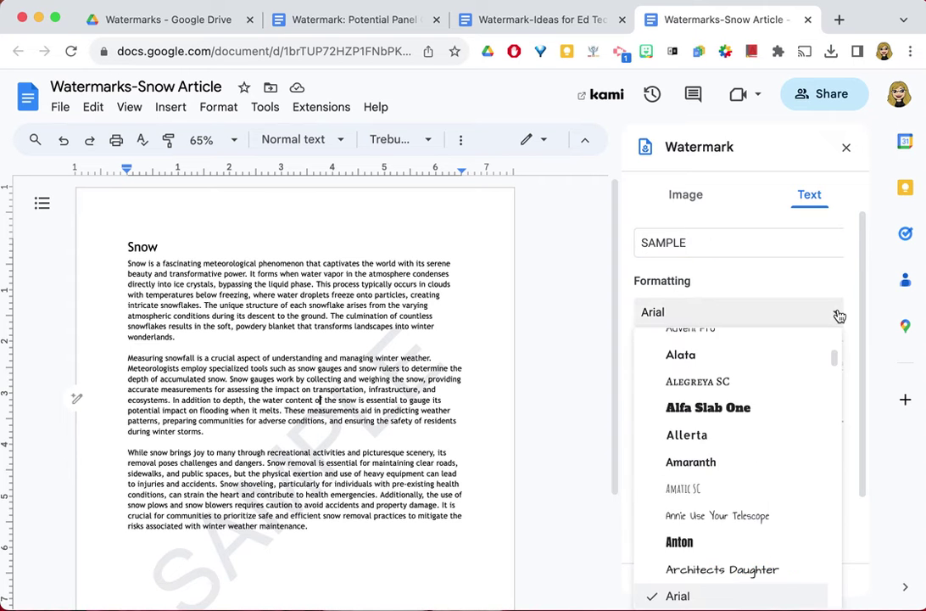
scroll(768, 407, "down", 3)
scroll(764, 454, "down", 2)
scroll(763, 458, "down", 5)
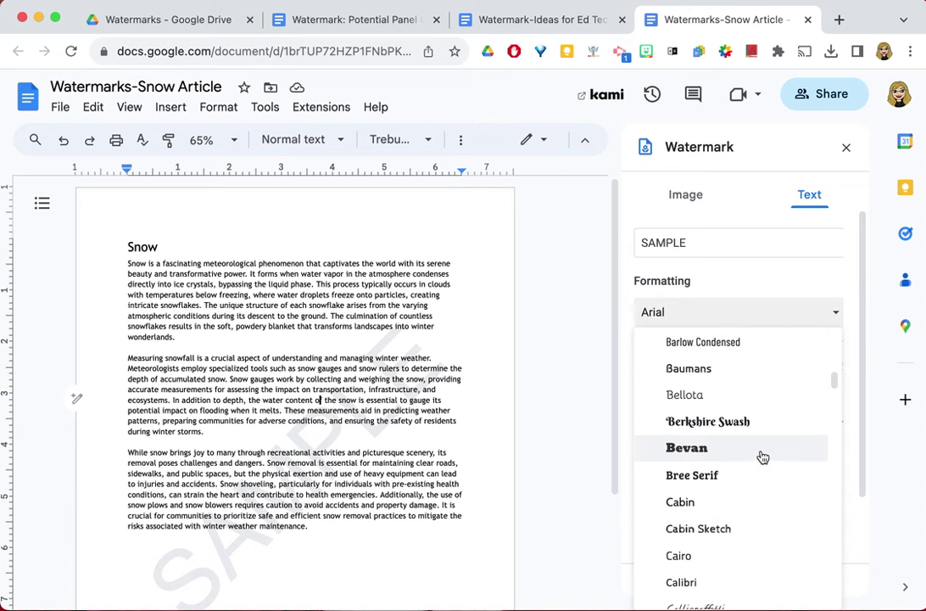
left_click(712, 450)
Set the font of the SAMPLE watermark to Francois One.
scroll(713, 424, "down", 2)
left_click(699, 243)
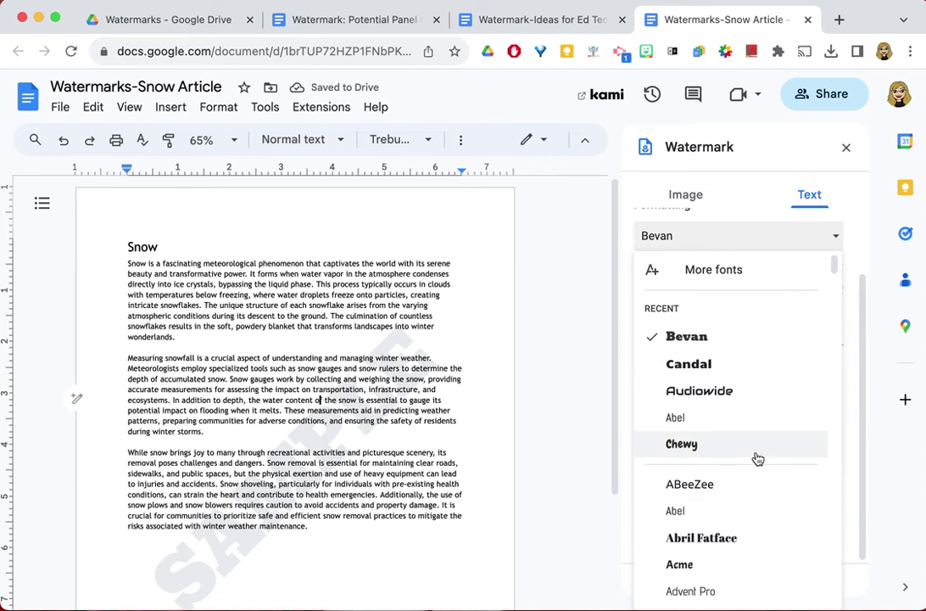
scroll(759, 456, "down", 5)
scroll(761, 459, "down", 15)
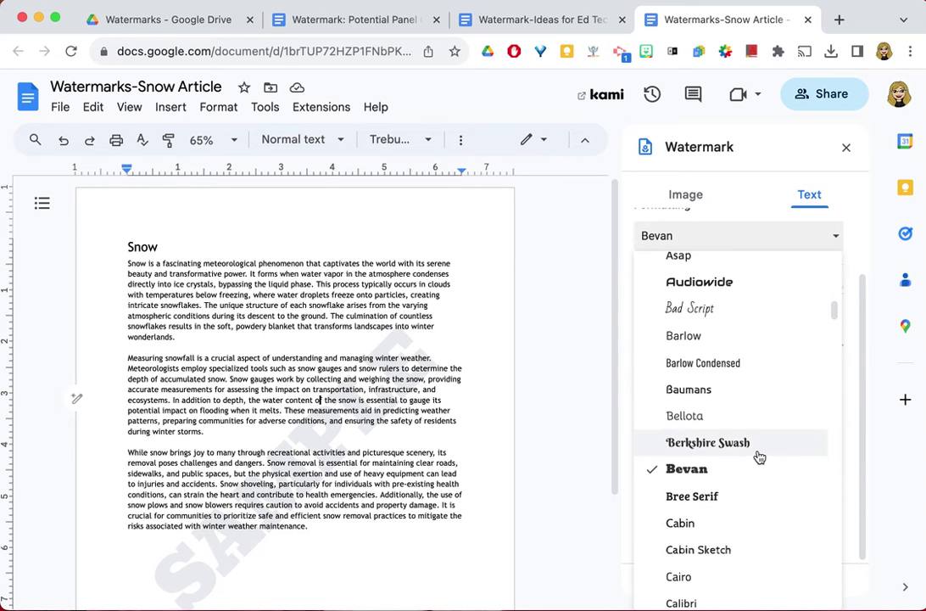
scroll(760, 456, "down", 5)
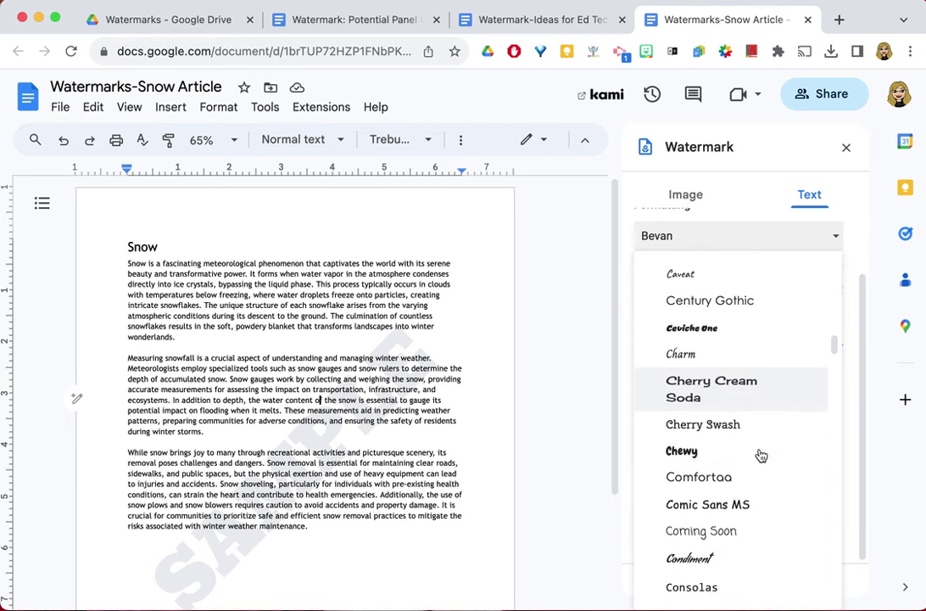
scroll(761, 455, "down", 10)
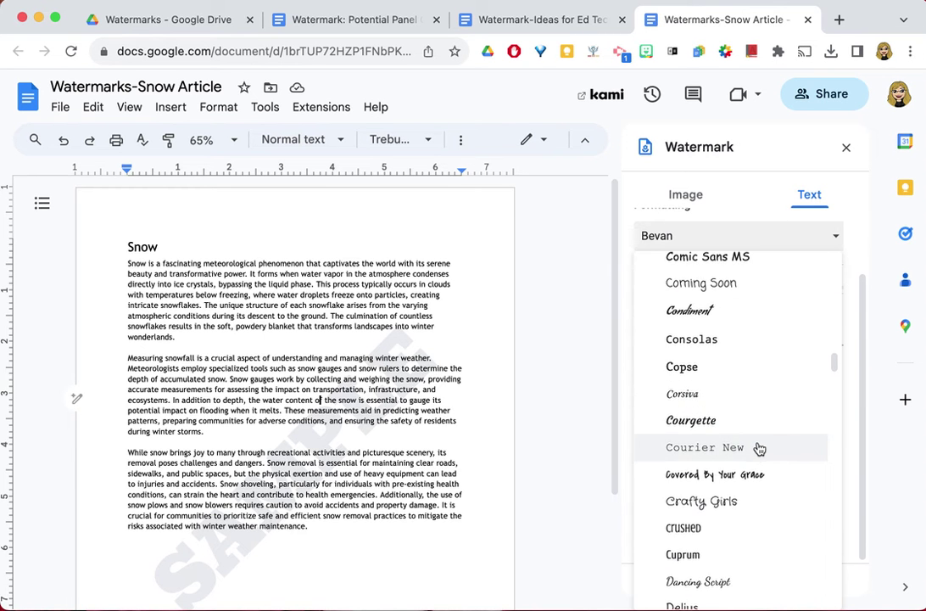
left_click(717, 451)
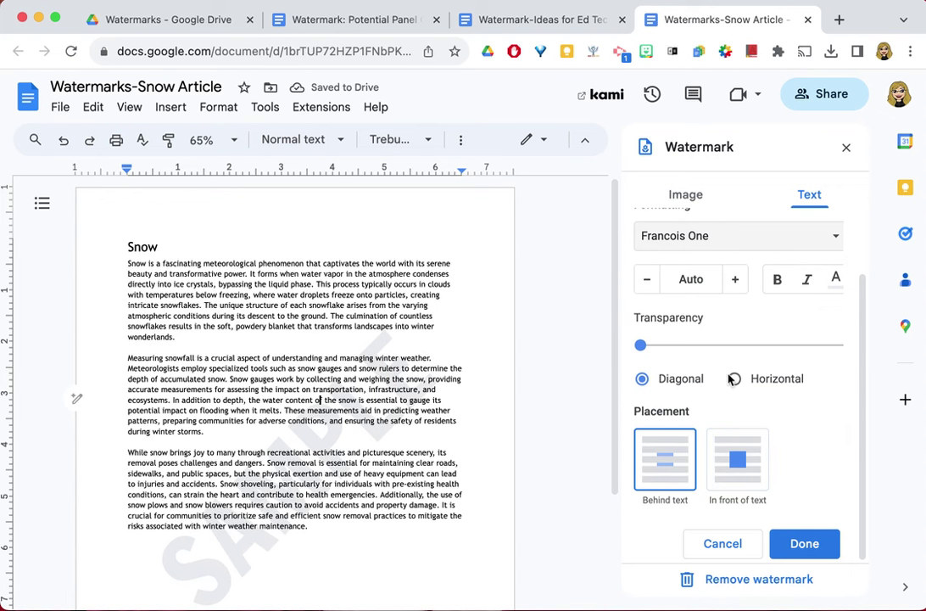
Raise the SAMPLE watermark's transparency to a bit under halfway and try the horizontal orientation before restoring diagonal.
left_click_drag(641, 346, 721, 348)
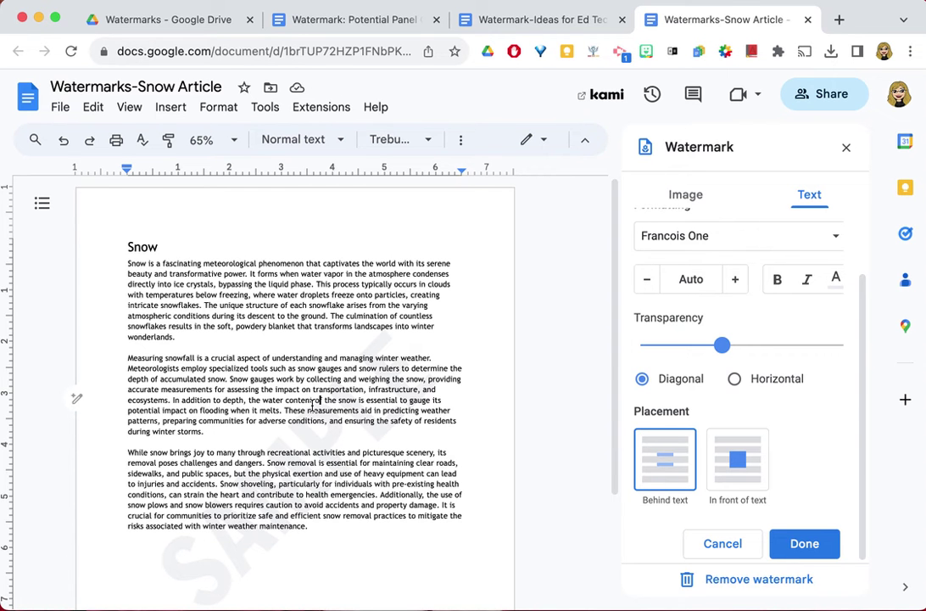
left_click(736, 381)
left_click(642, 378)
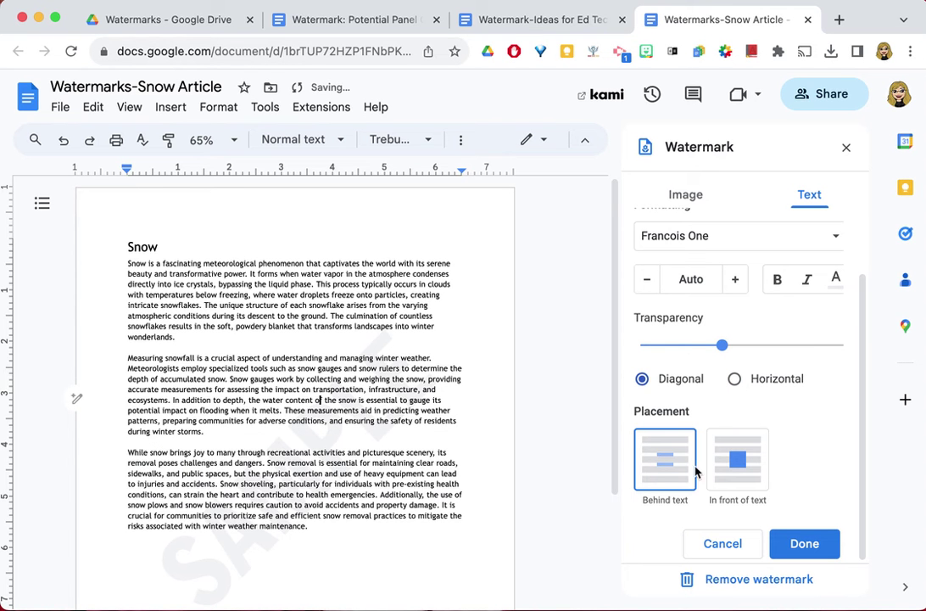
Place the SAMPLE watermark in front of the text and lower its transparency almost to the minimum.
left_click(737, 463)
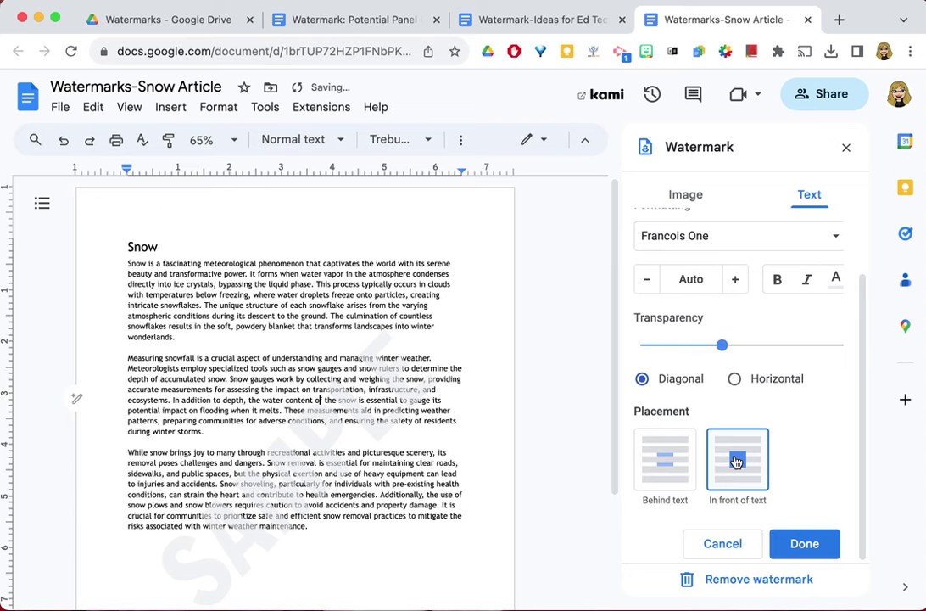
left_click_drag(722, 344, 640, 357)
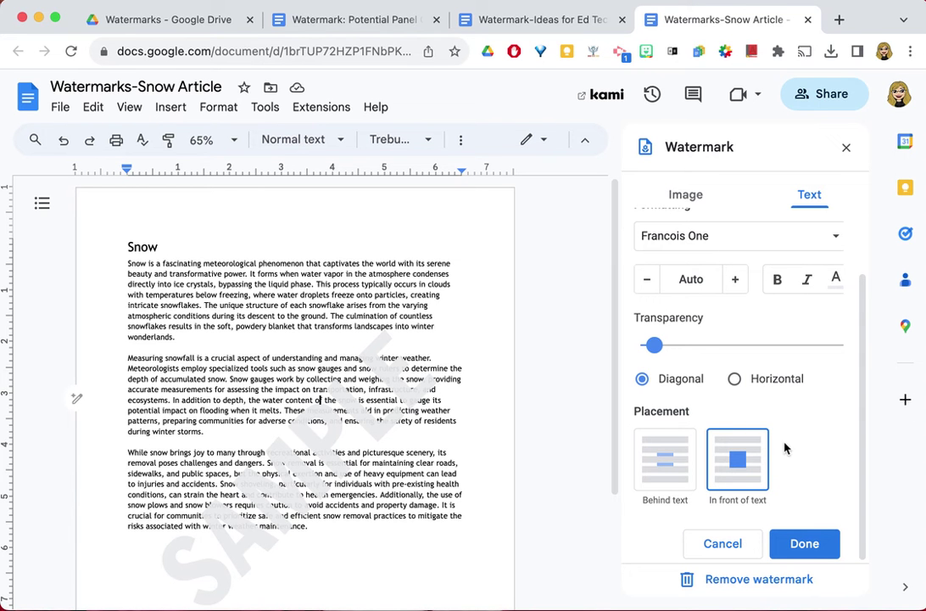
Place the SAMPLE watermark behind the text, finish its settings and review it on the page.
left_click(668, 466)
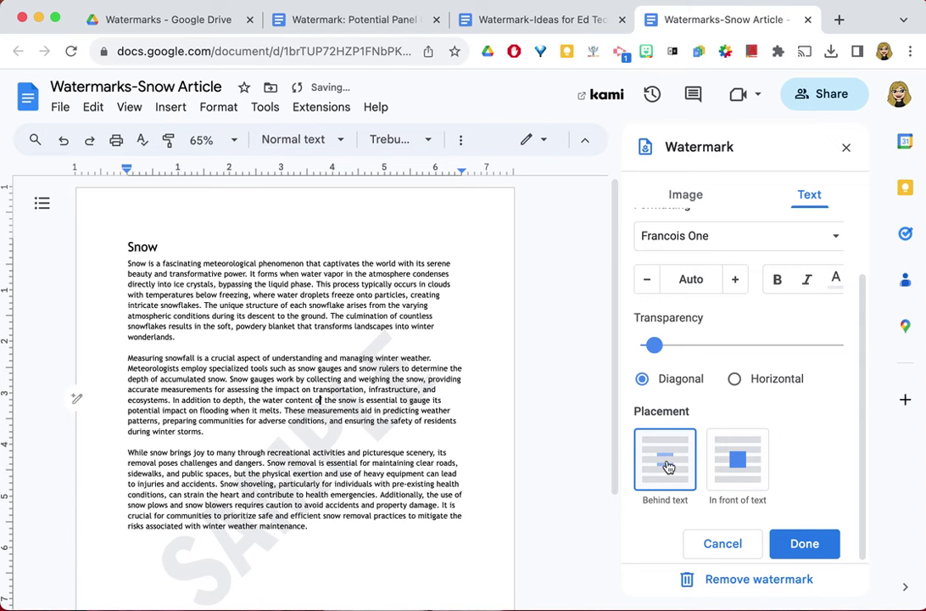
left_click(804, 544)
scroll(550, 497, "down", 2)
scroll(551, 497, "up", 2)
scroll(552, 494, "down", 1)
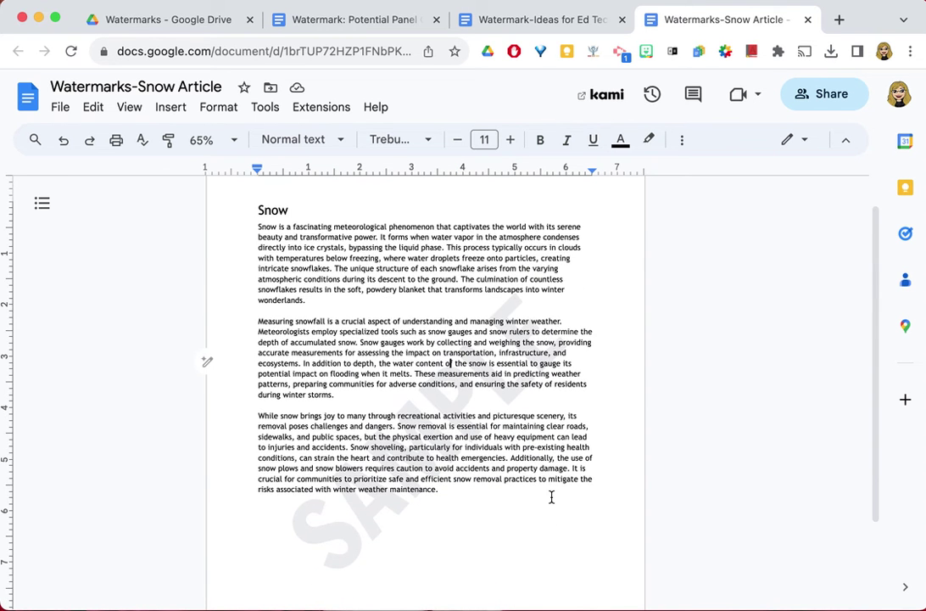
scroll(551, 497, "down", 3)
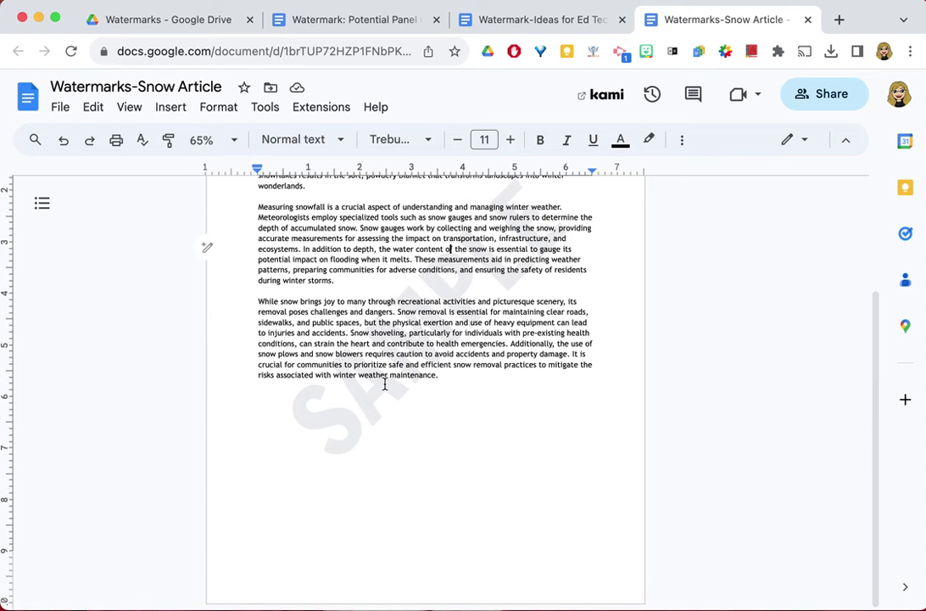
Select the SAMPLE watermark on the page, open it for editing and remove it from the document.
right_click(383, 385)
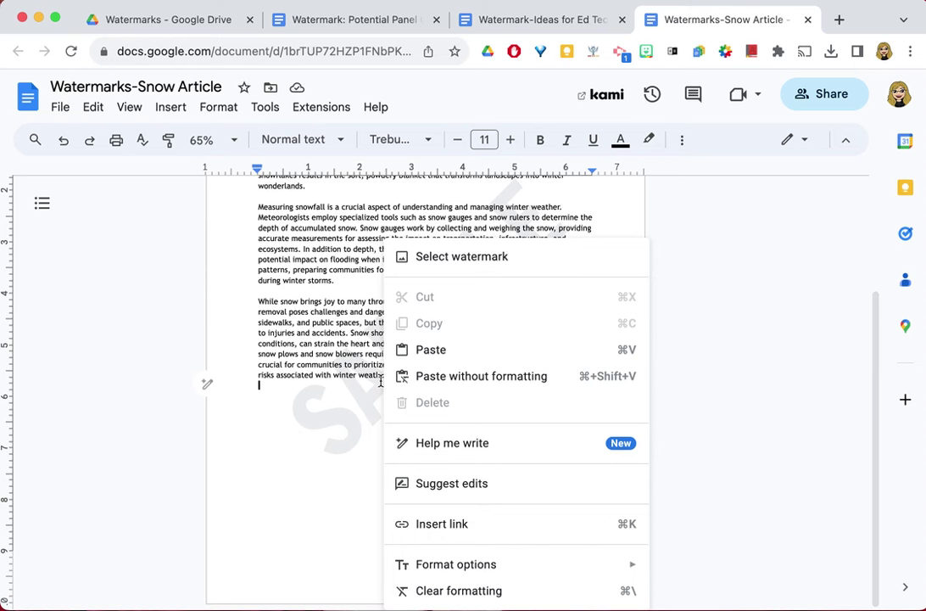
left_click(456, 256)
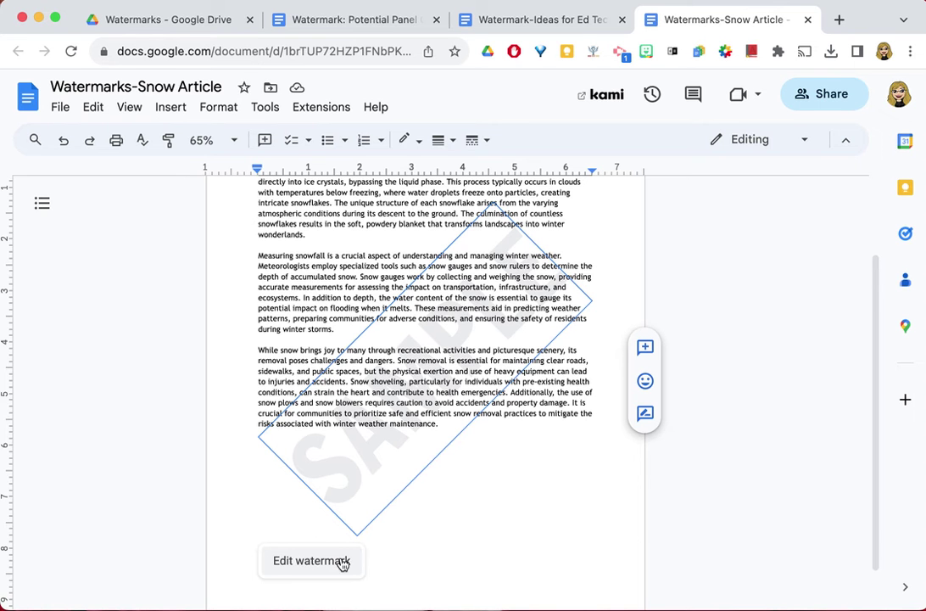
left_click(331, 566)
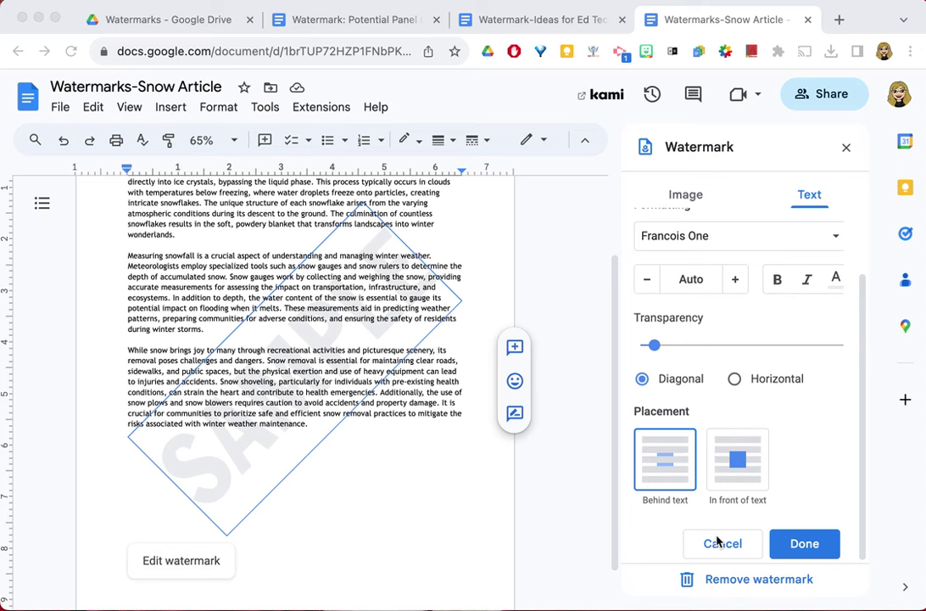
left_click(749, 580)
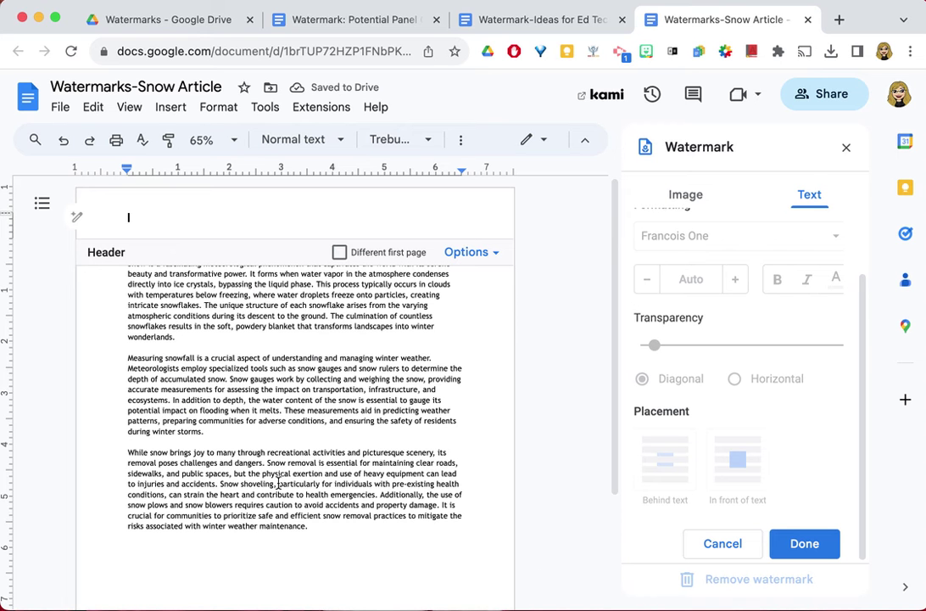
Upload snowflake 2.png from the Downloads folder as the document's image watermark.
left_click(684, 194)
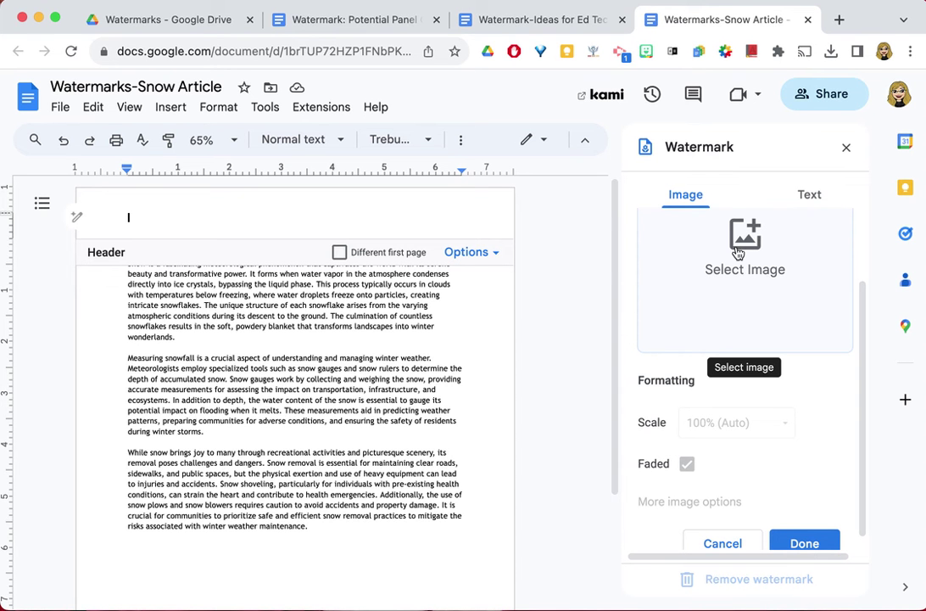
left_click(745, 248)
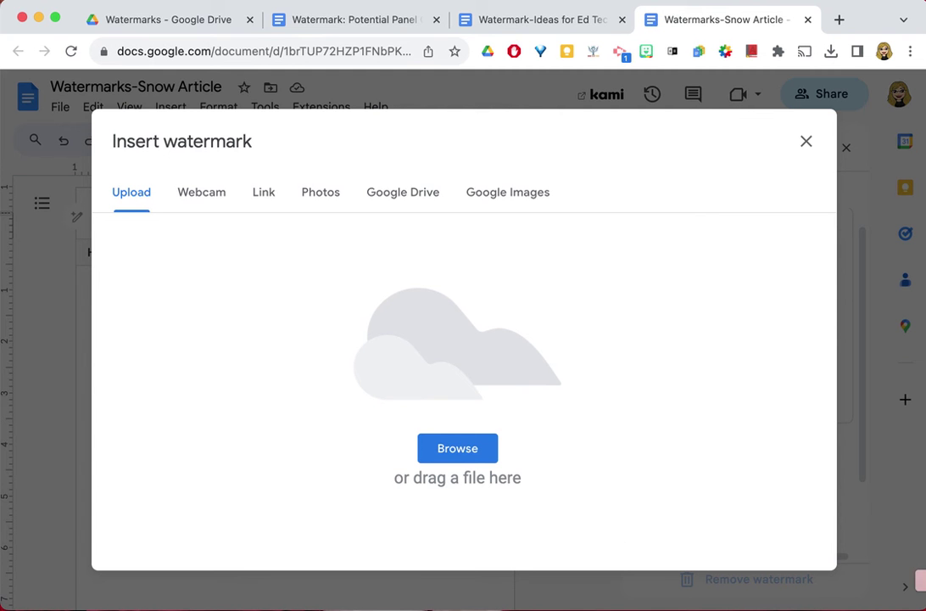
left_click(457, 448)
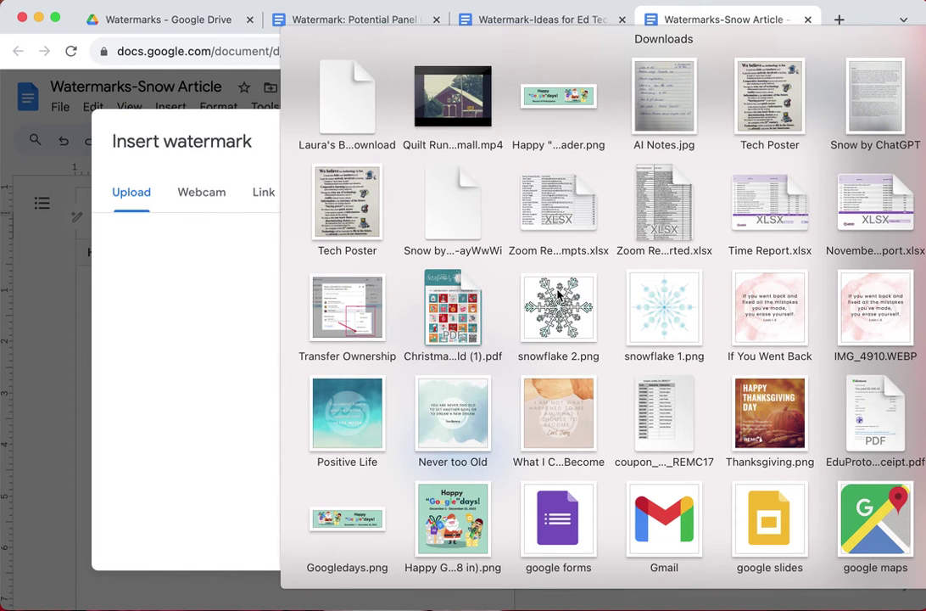
left_click_drag(555, 307, 404, 330)
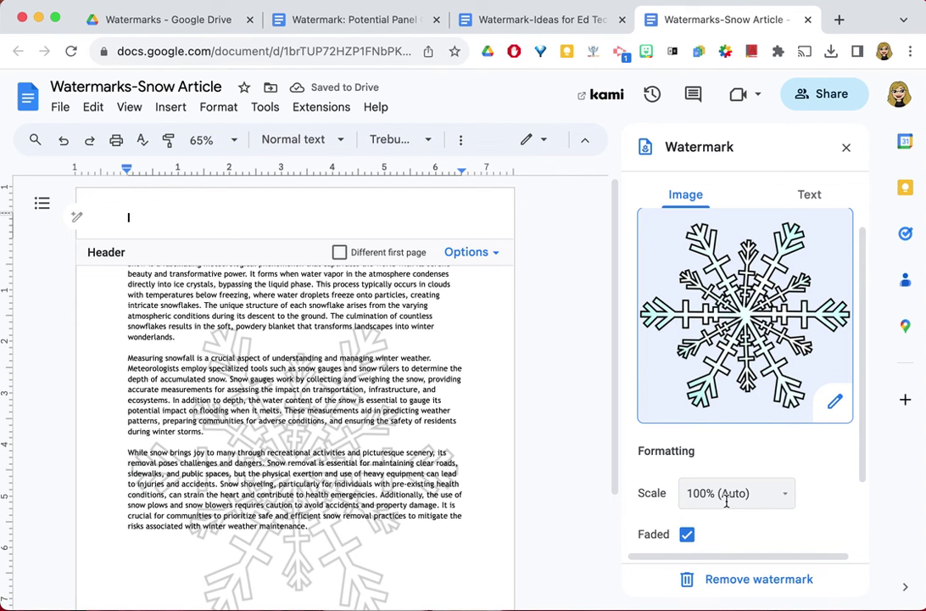
Check the scale choices for the snowflake watermark and switch its fading off and on again.
left_click(786, 496)
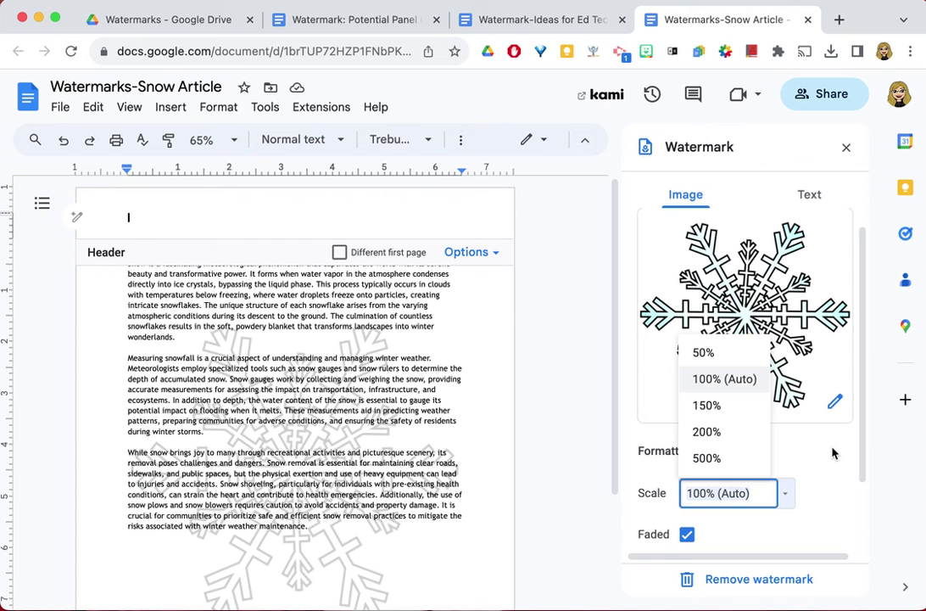
left_click_drag(864, 453, 864, 509)
left_click(688, 456)
left_click(688, 456)
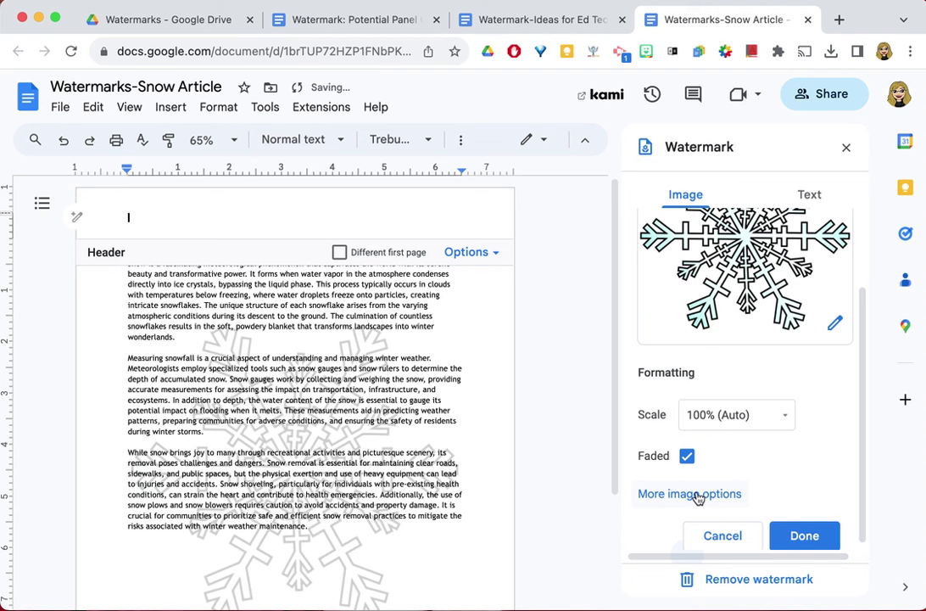
Open the snowflake watermark's advanced image options and reduce its width to 5.9 in with the aspect ratio locked.
left_click(695, 496)
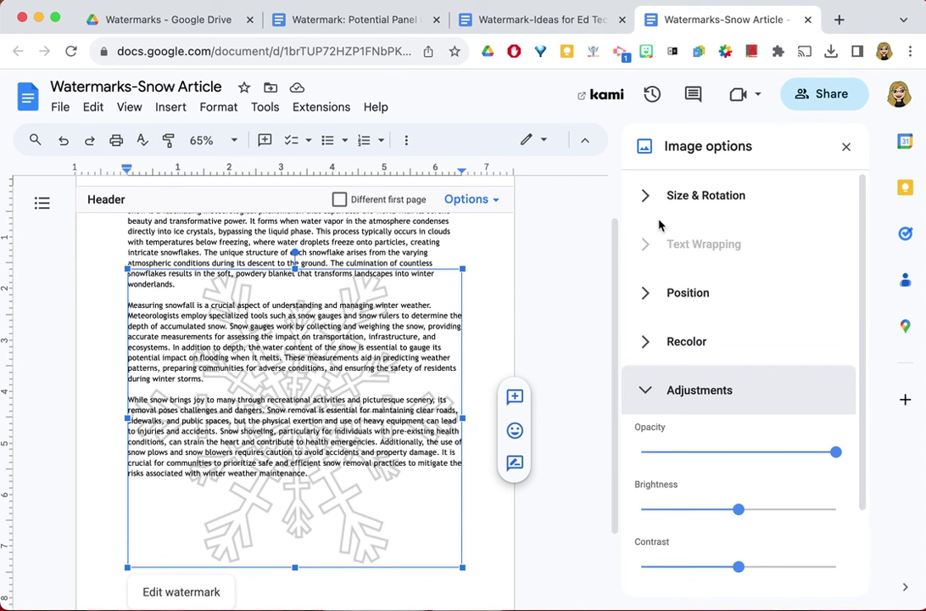
left_click(643, 196)
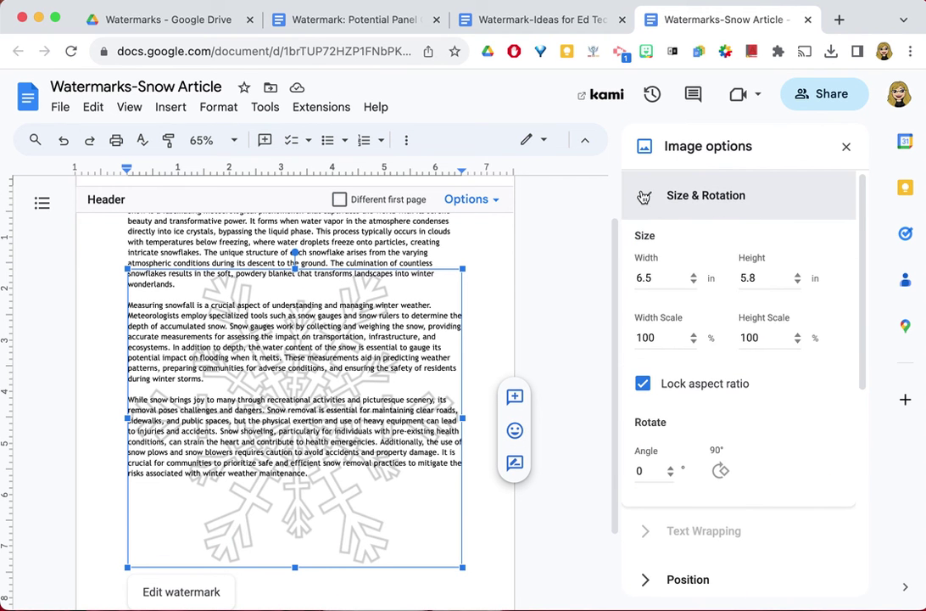
left_click(694, 282)
left_click(693, 282)
left_click(694, 282)
left_click(694, 283)
left_click(694, 282)
left_click(694, 283)
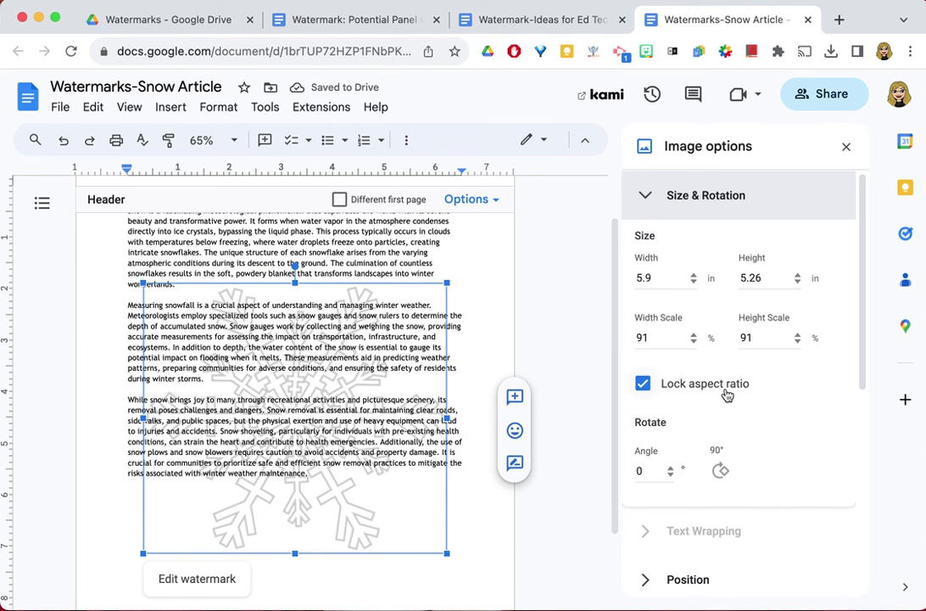
Review the rotation, page position and quick layout options available for the snowflake watermark.
scroll(717, 441, "down", 1)
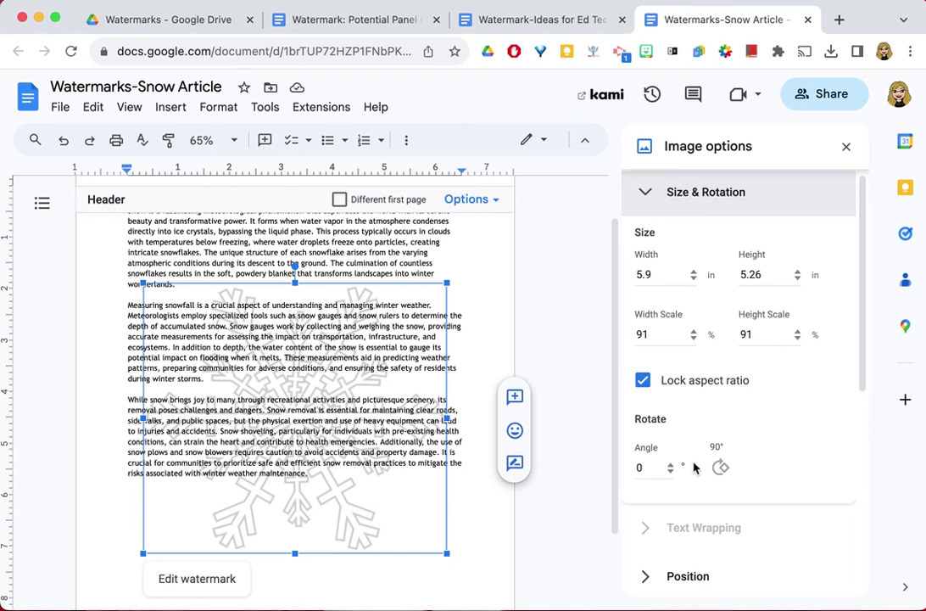
scroll(757, 476, "down", 4)
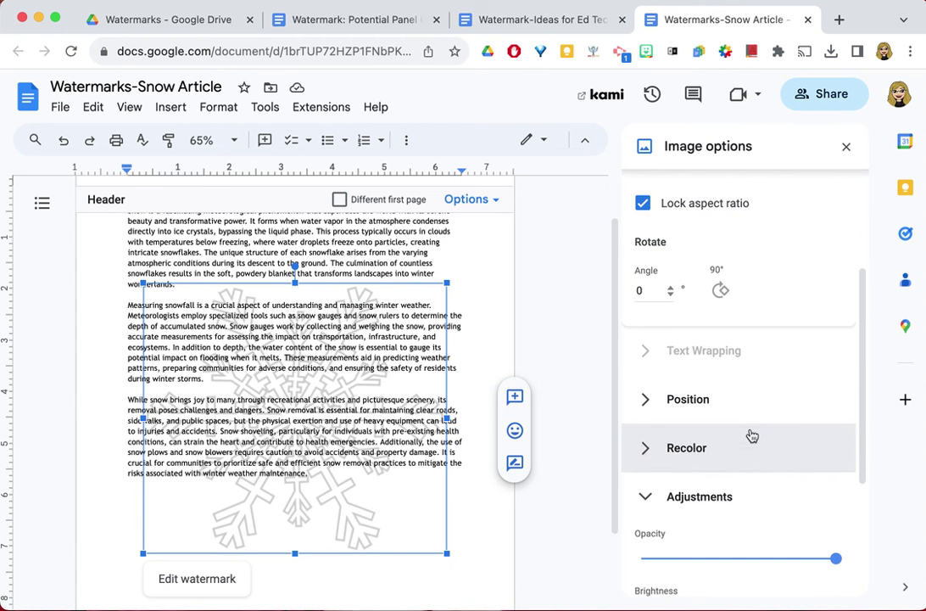
left_click(647, 399)
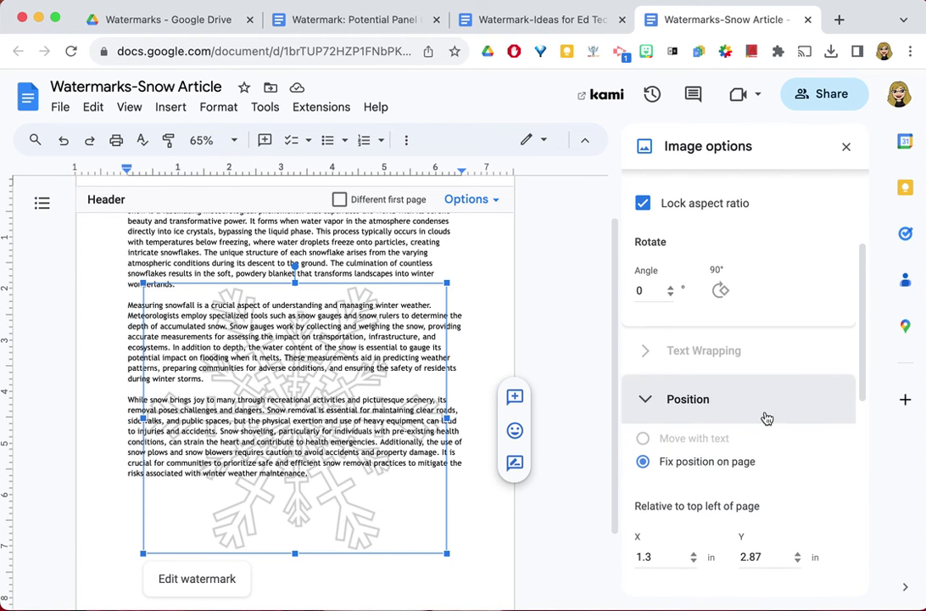
left_click_drag(864, 357, 863, 453)
scroll(763, 433, "down", 1)
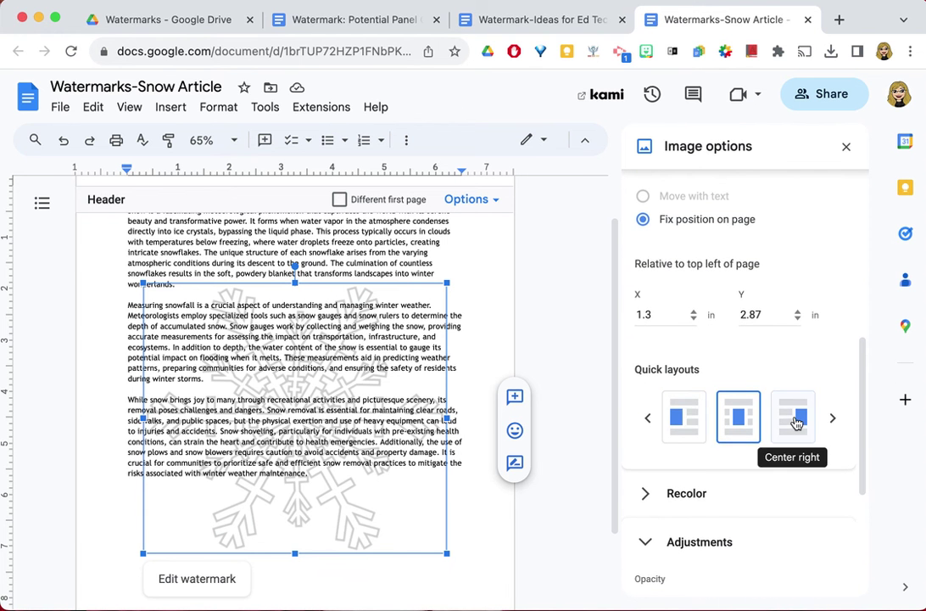
left_click_drag(864, 405, 852, 261)
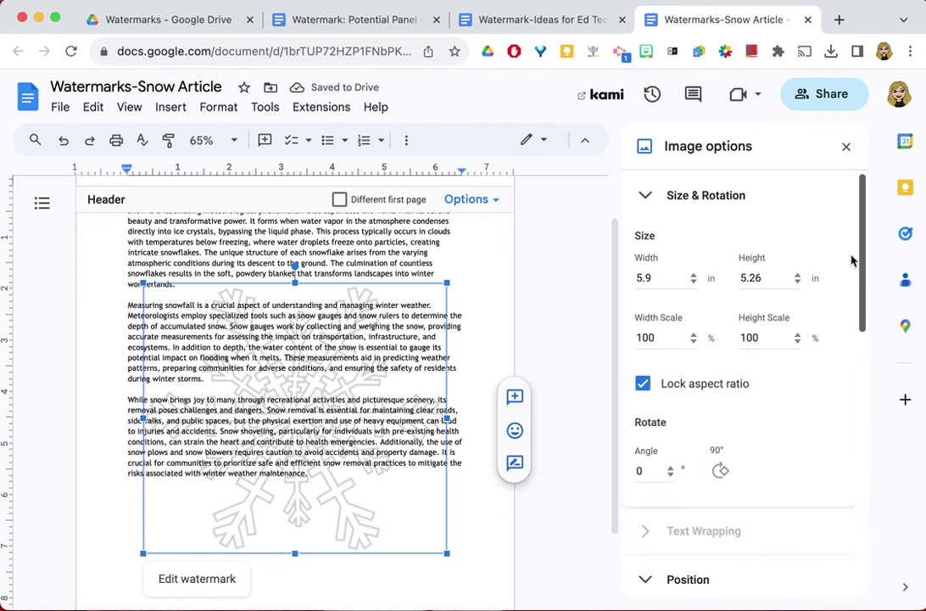
Leave the image options, finish the snowflake watermark and return to the document body.
left_click(846, 149)
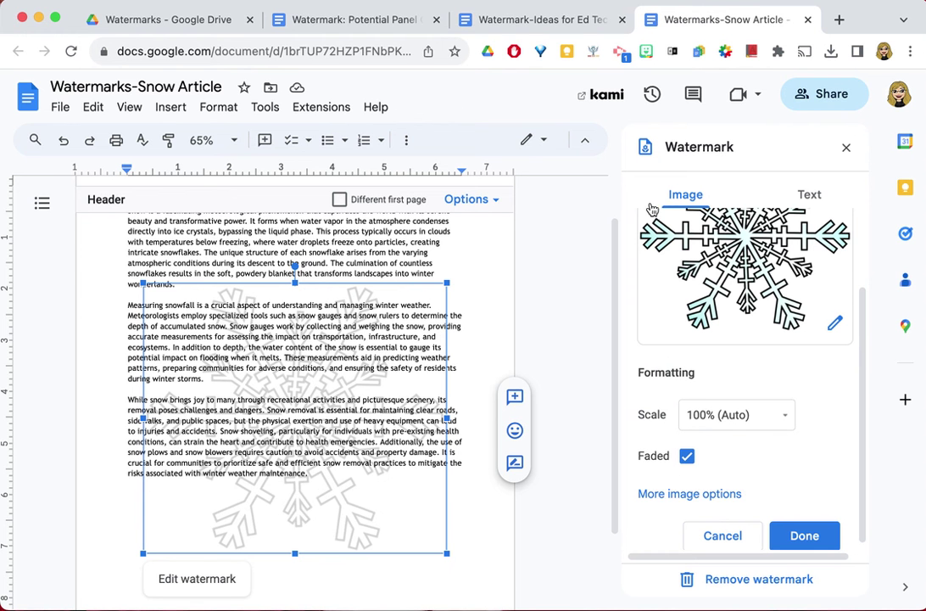
left_click(802, 538)
left_click(598, 559)
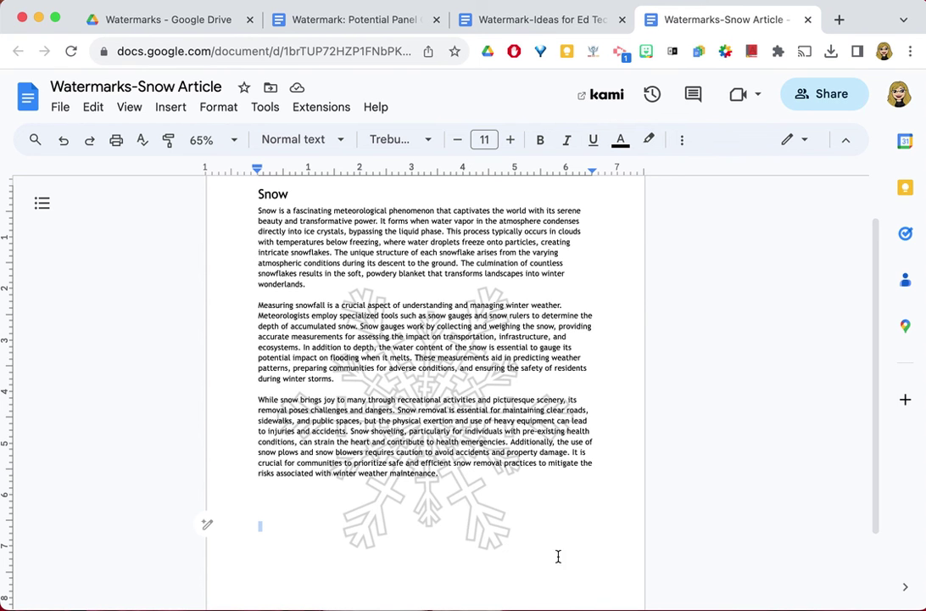
Select the snowflake watermark on the page, reopen its watermark settings, and finish without changing anything.
right_click(471, 493)
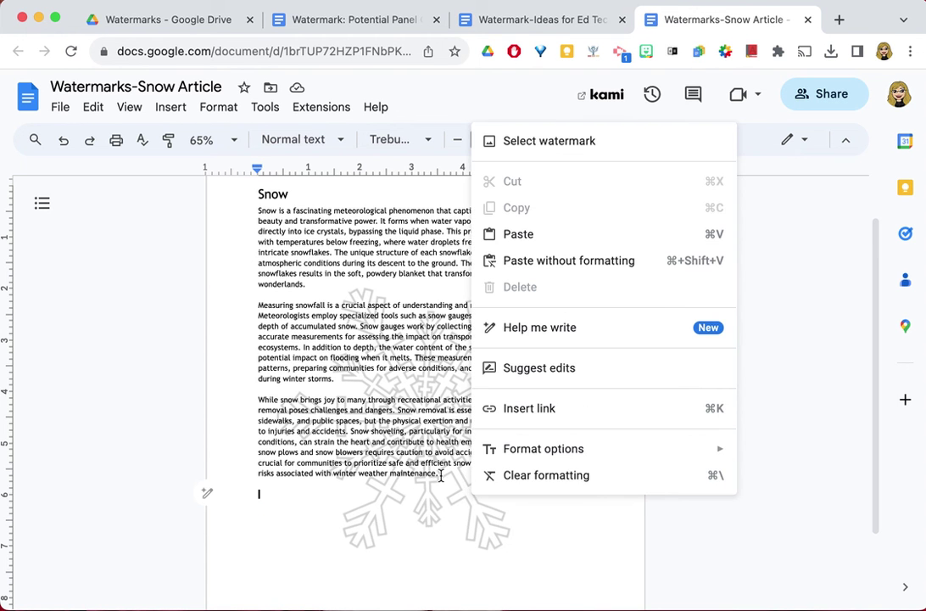
left_click(527, 144)
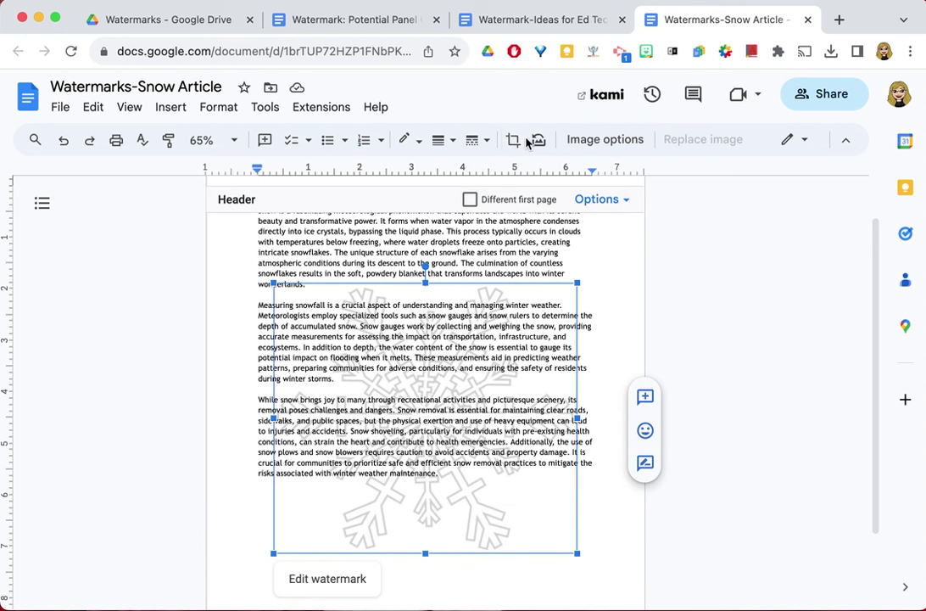
left_click(339, 580)
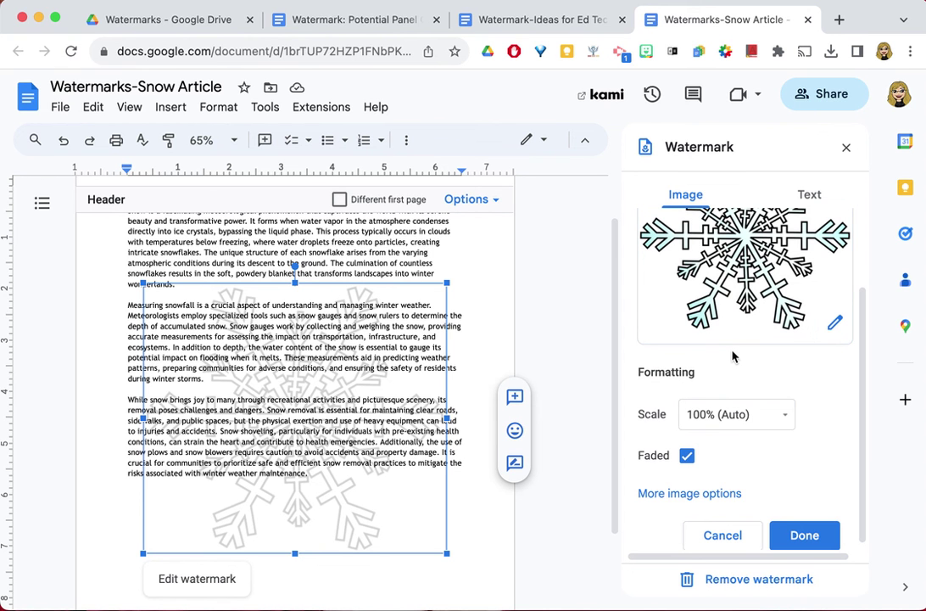
left_click(806, 536)
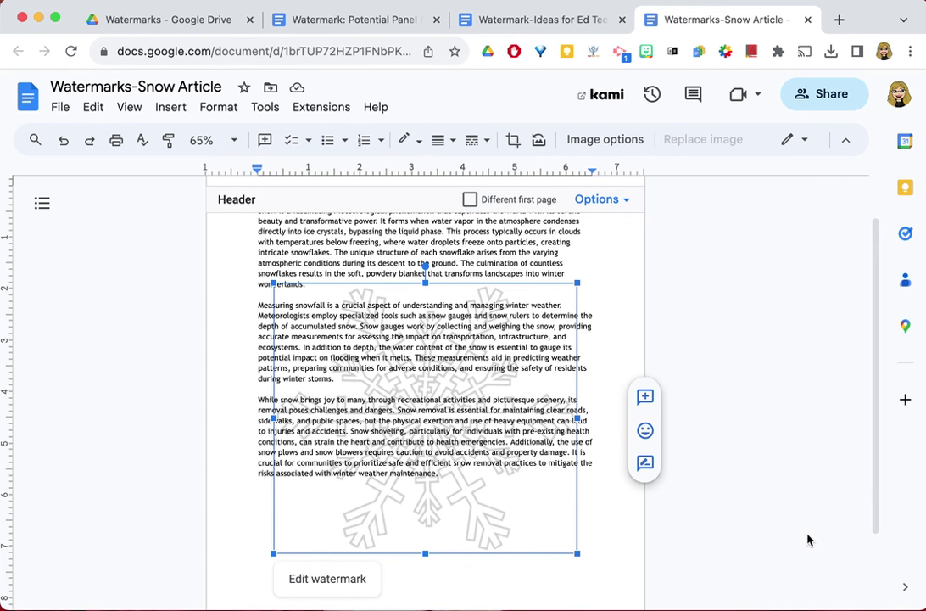
left_click(607, 551)
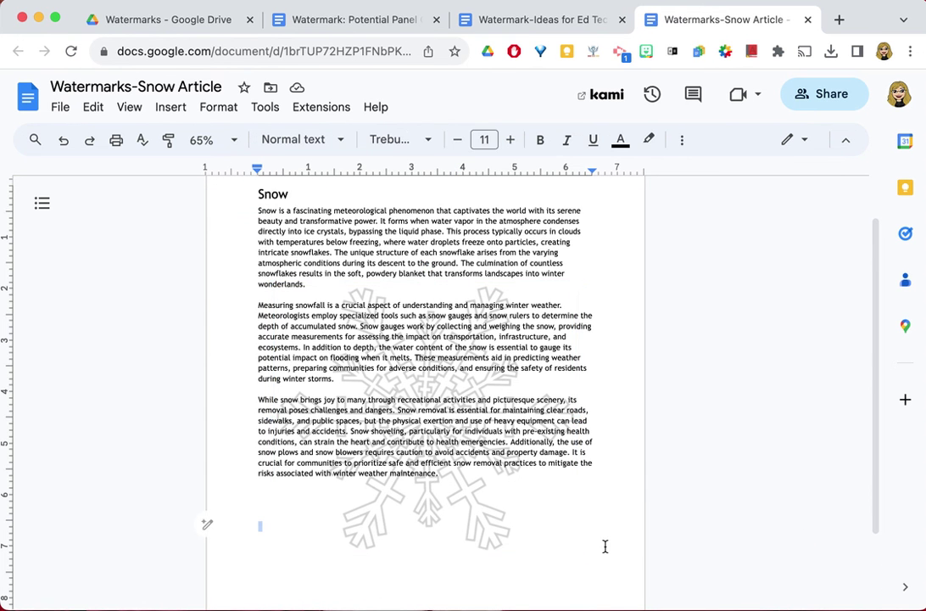